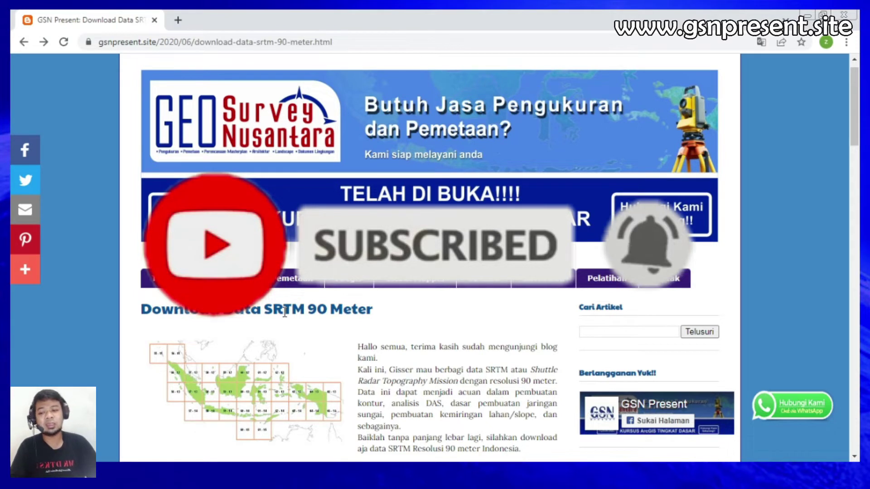
- Examine the index map on the SRTM 90 meter download page to find the tile number covering the study area
left_click(104, 42)
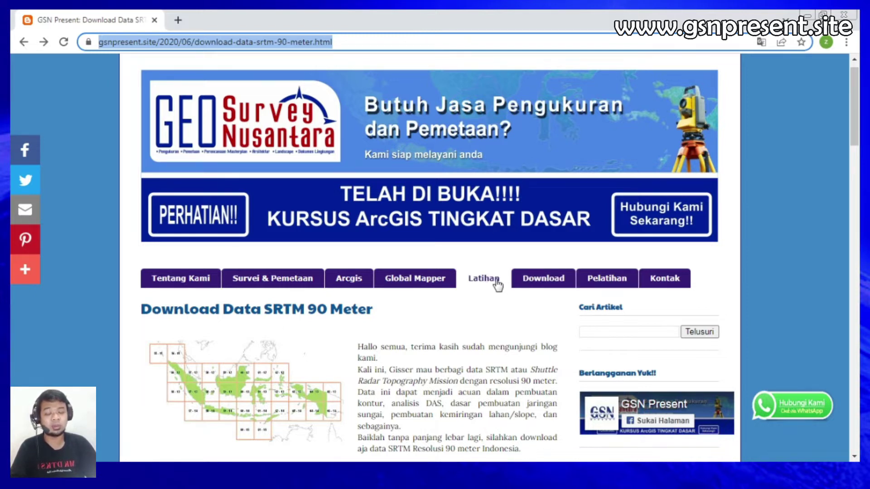
scroll(486, 287, "down", 1)
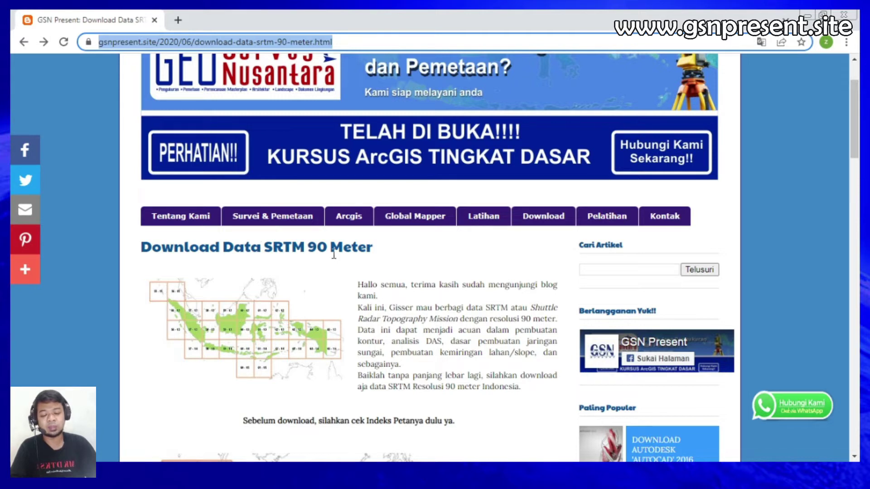
scroll(333, 254, "down", 3)
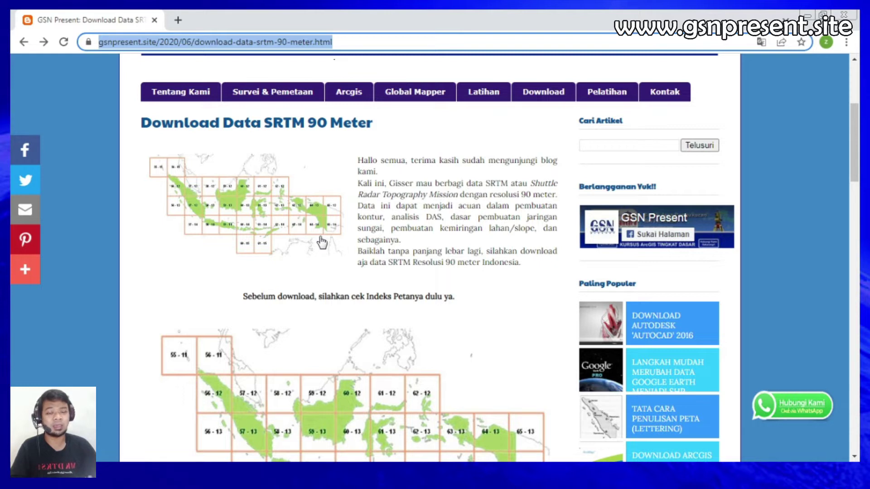
scroll(319, 259, "down", 1)
scroll(320, 259, "down", 2)
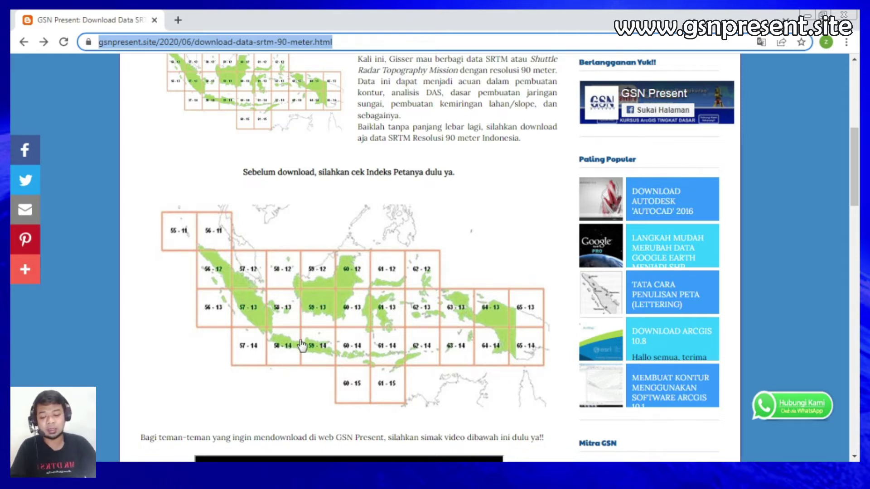
scroll(301, 344, "down", 1)
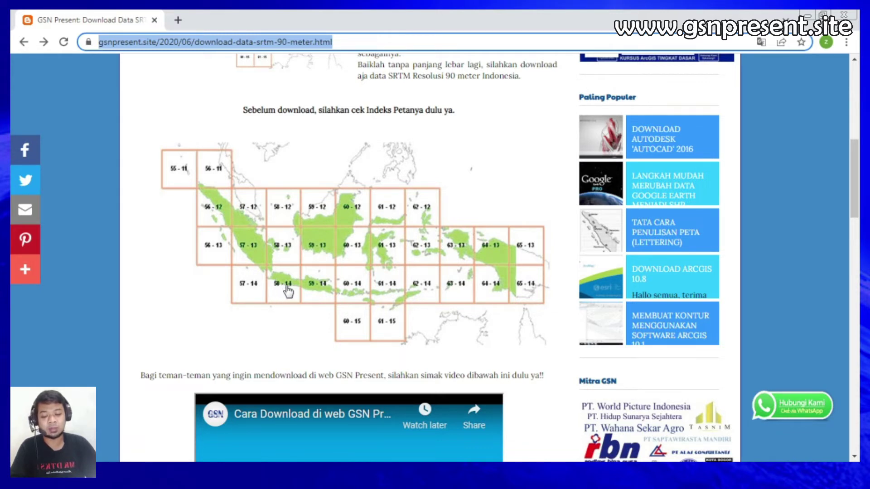
scroll(288, 290, "down", 8)
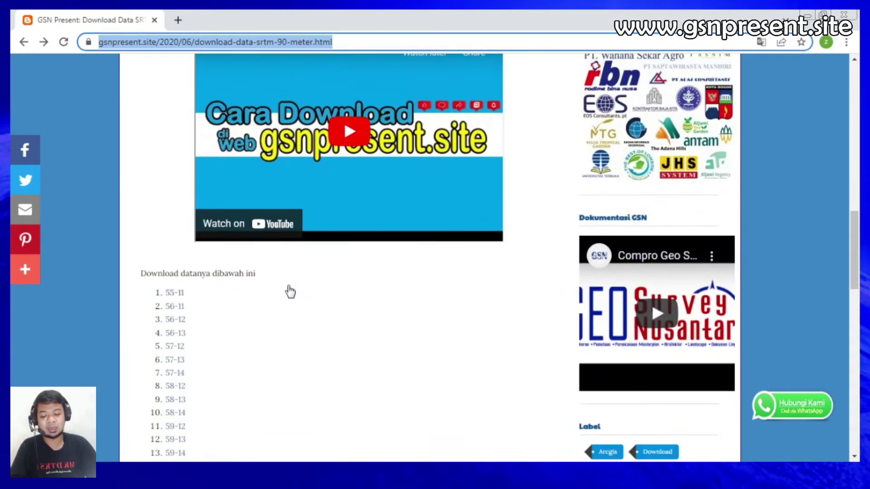
scroll(281, 293, "down", 3)
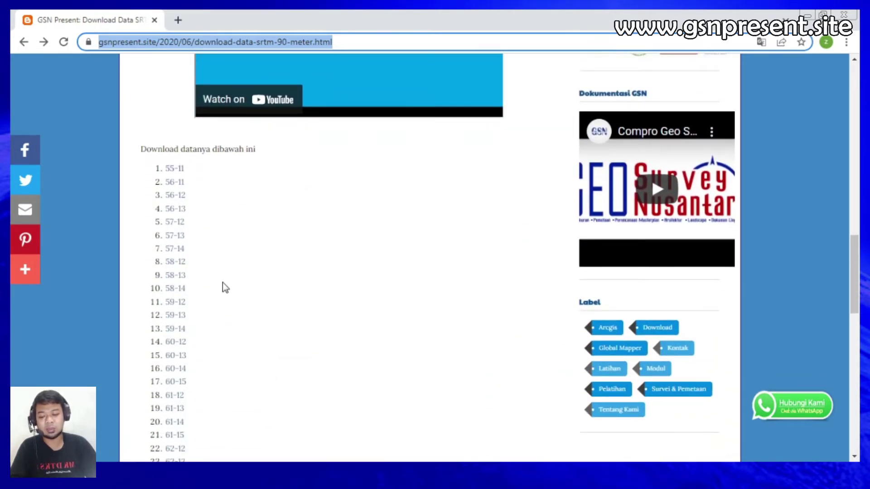
- Open the download link for tile 58-14 in a new browser tab and switch to it
right_click(178, 290)
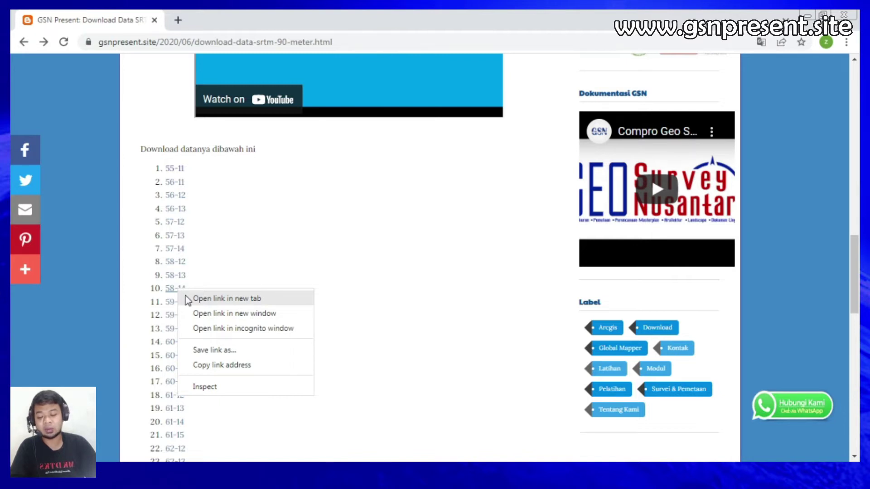
left_click(188, 299)
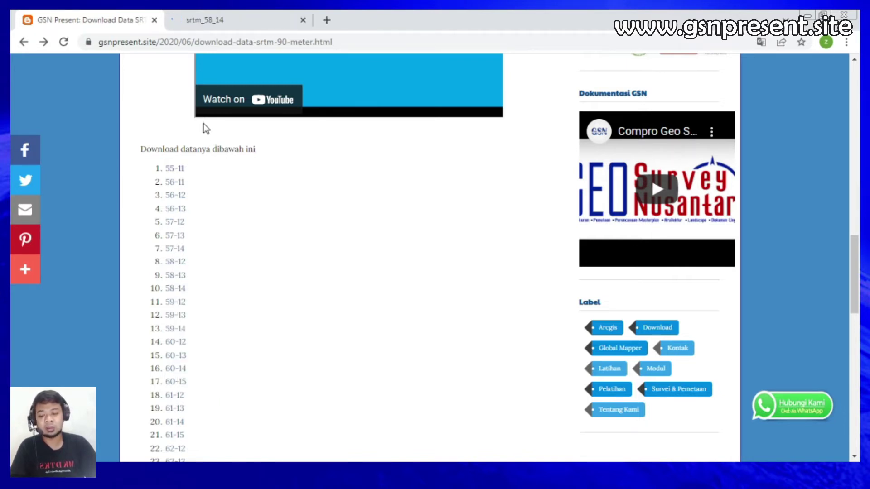
left_click(229, 13)
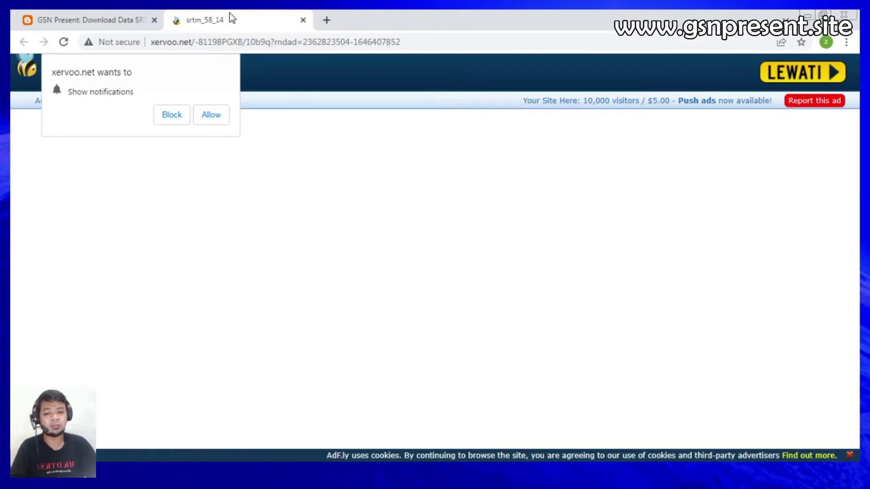
- Skip the ad page, close the advertising tab it spawns, and allow notifications to continue to the srtm_58_14 file page
left_click(772, 83)
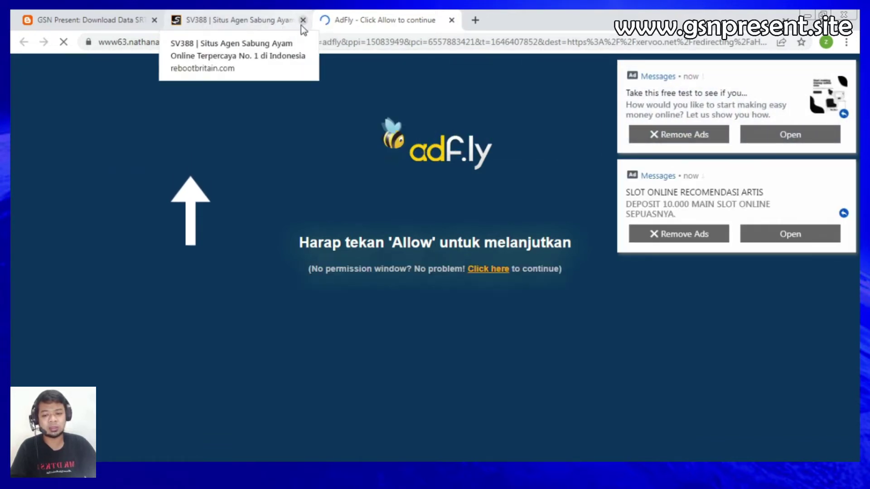
left_click(302, 21)
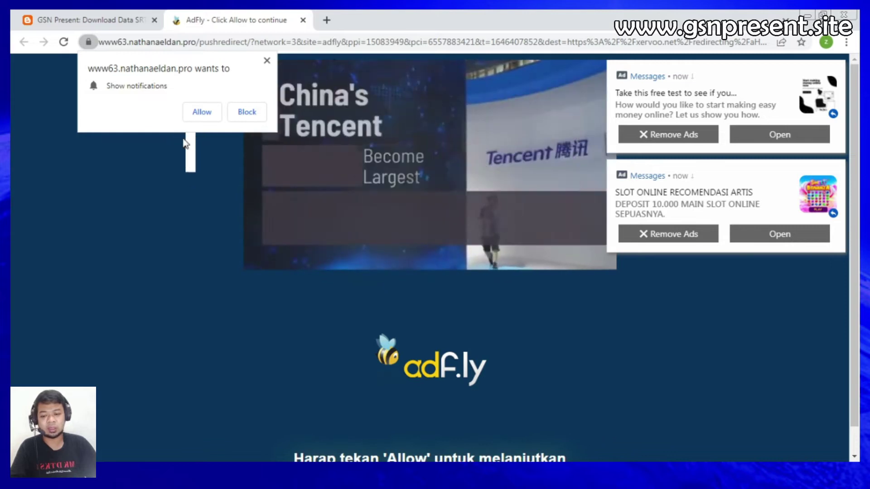
left_click(202, 117)
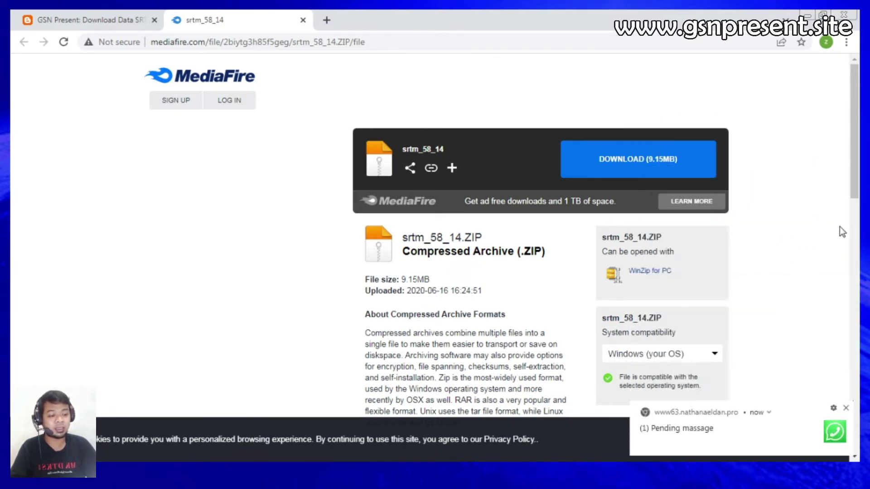
- Block all notifications from the ad redirect site through the notification's settings
left_click(833, 178)
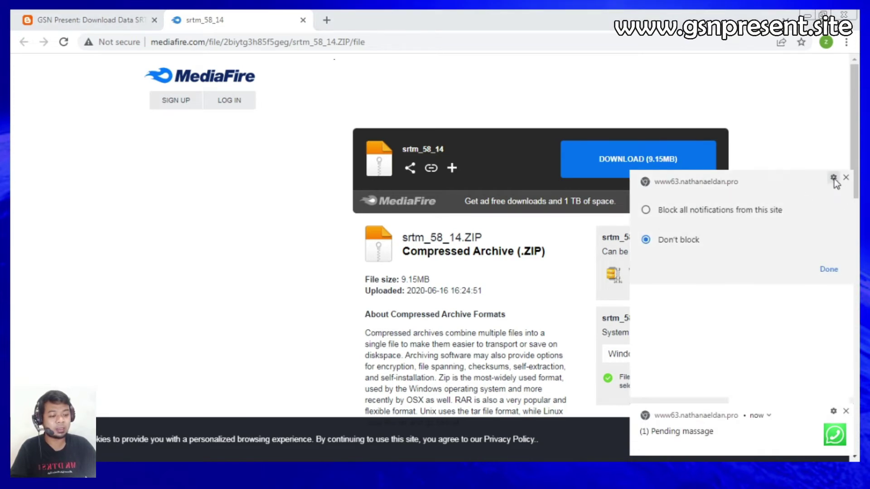
left_click(689, 214)
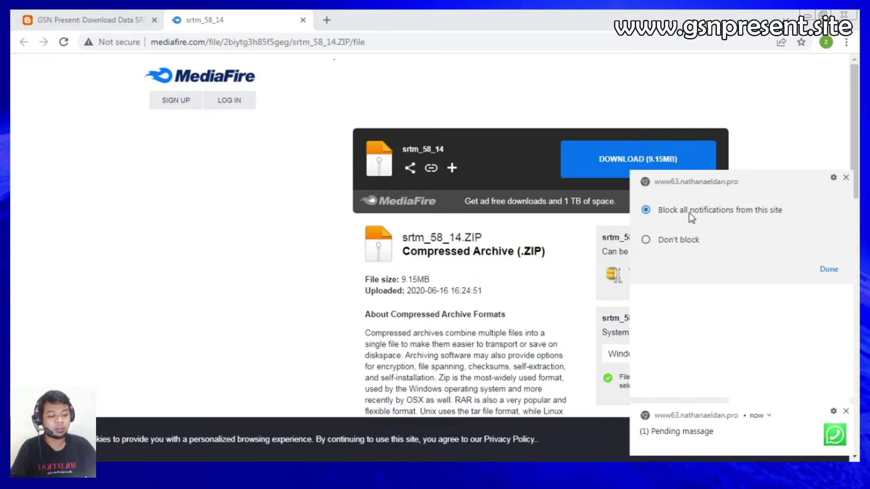
left_click(829, 271)
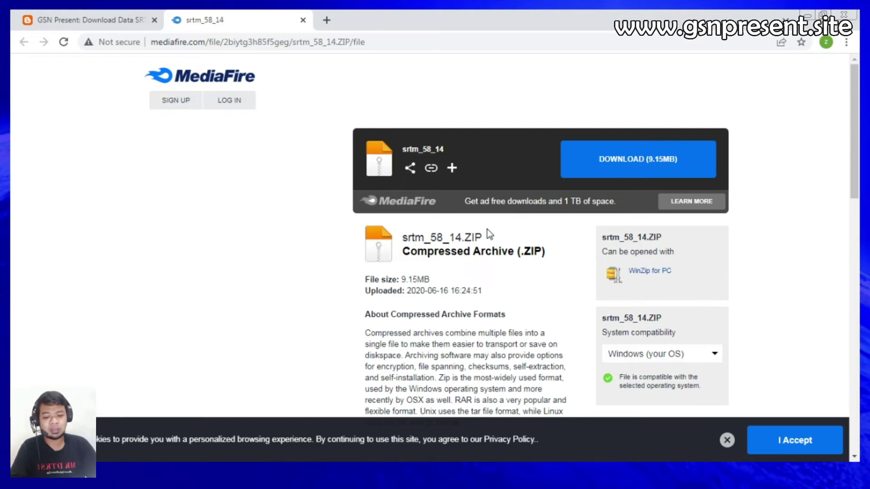
- Download the srtm_58_14 ZIP archive from MediaFire and close the advertising window that opens
left_click(596, 161)
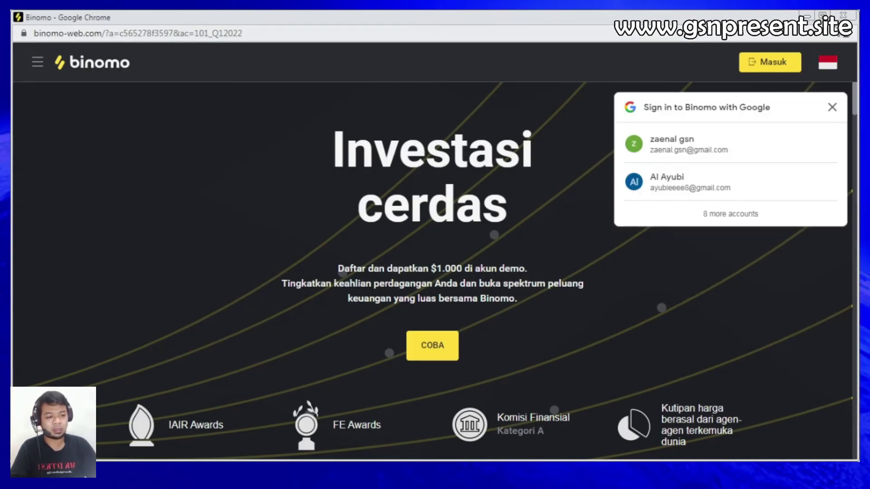
key("ctrl+w")
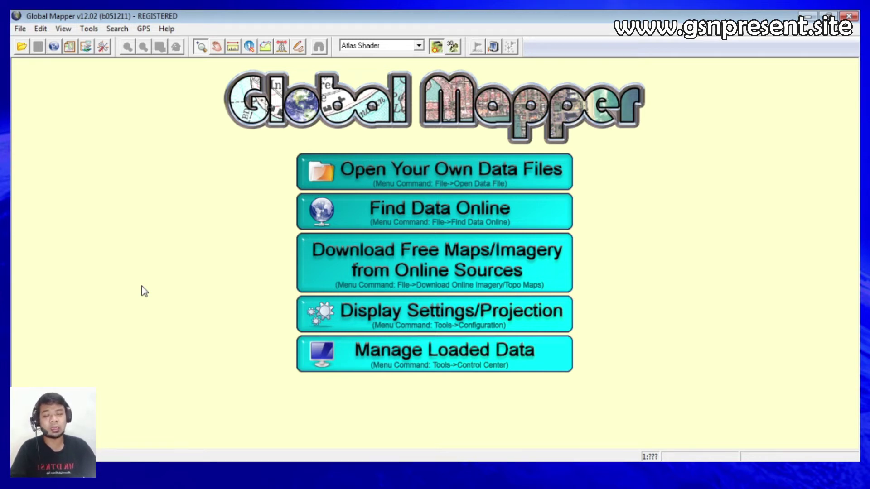
- In Global Mapper, start opening own data files and browse to the Rekaman folder on Local Disk (D:)
left_click(385, 180)
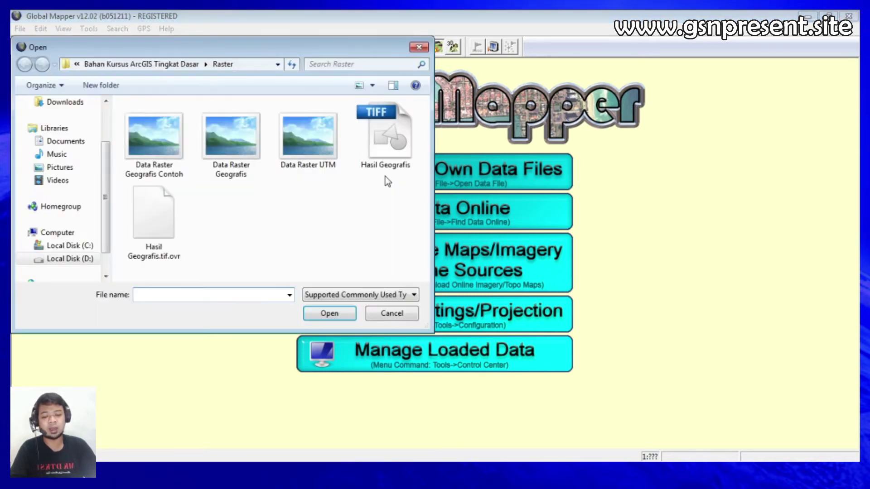
left_click(86, 258)
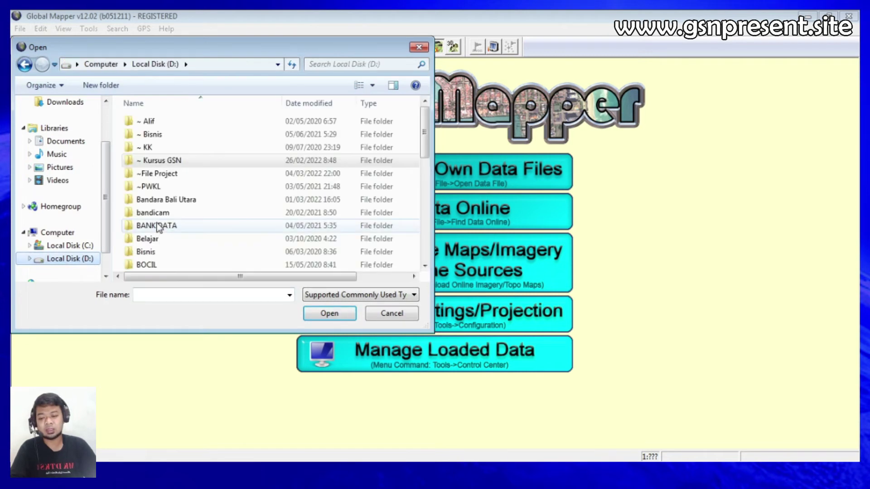
scroll(159, 226, "down", 5)
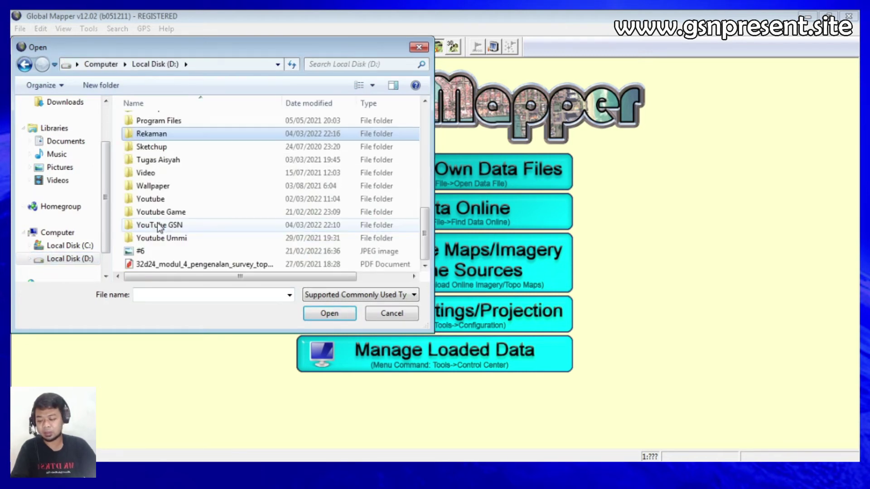
double_click(175, 134)
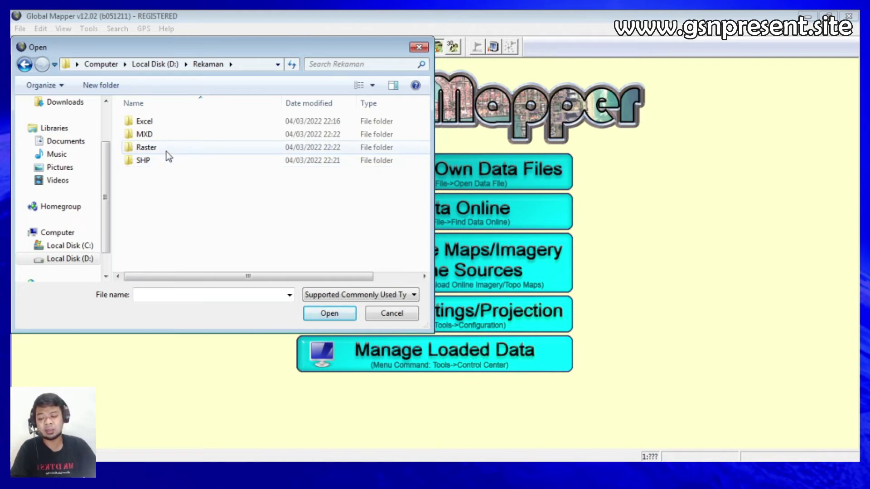
double_click(167, 151)
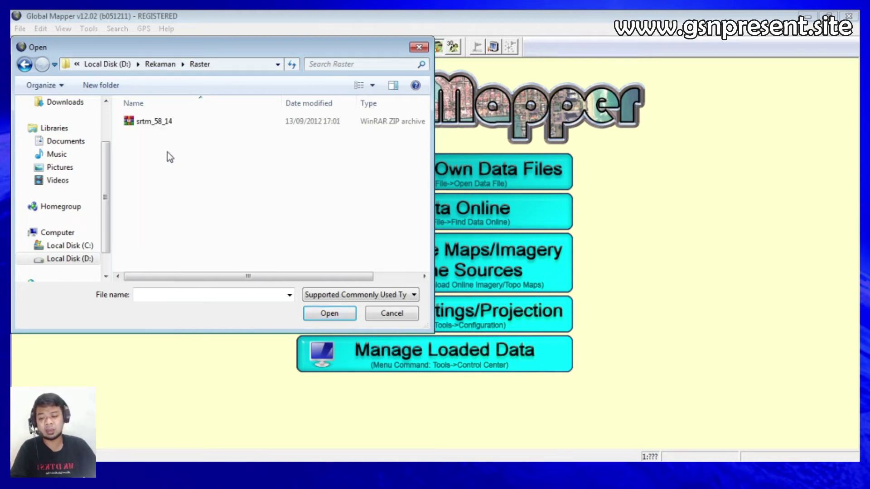
left_click(154, 124)
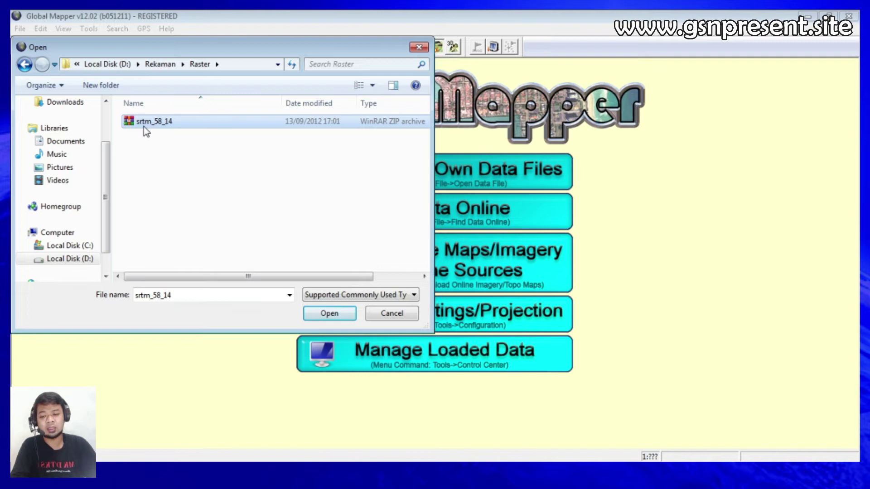
left_click(160, 64)
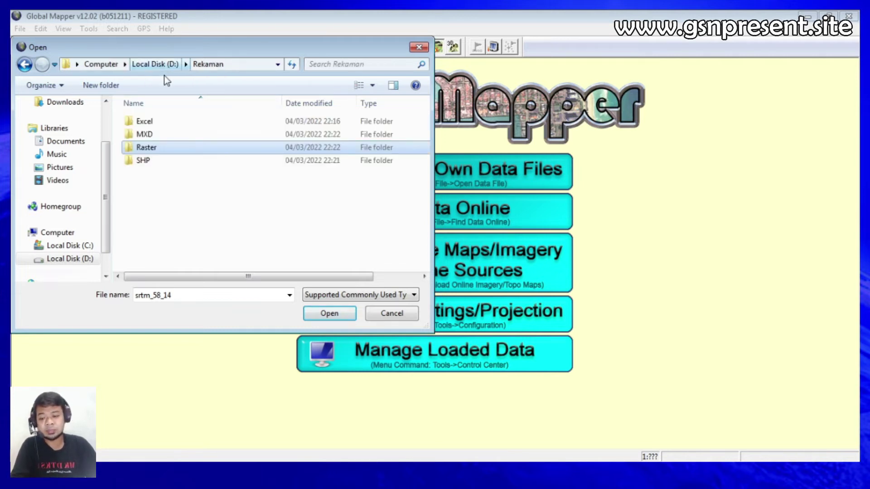
- Load the ADMINISTRASIDESA_AR_25K shapefile from the SHP folder
double_click(161, 161)
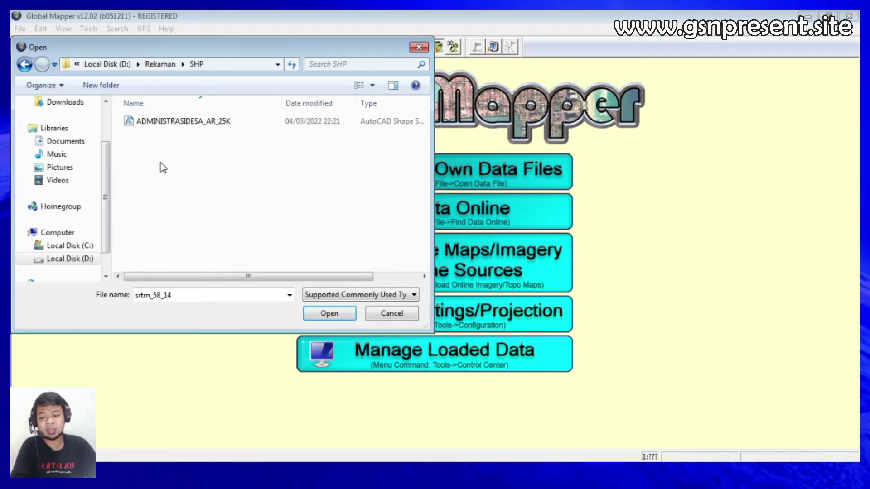
left_click(192, 126)
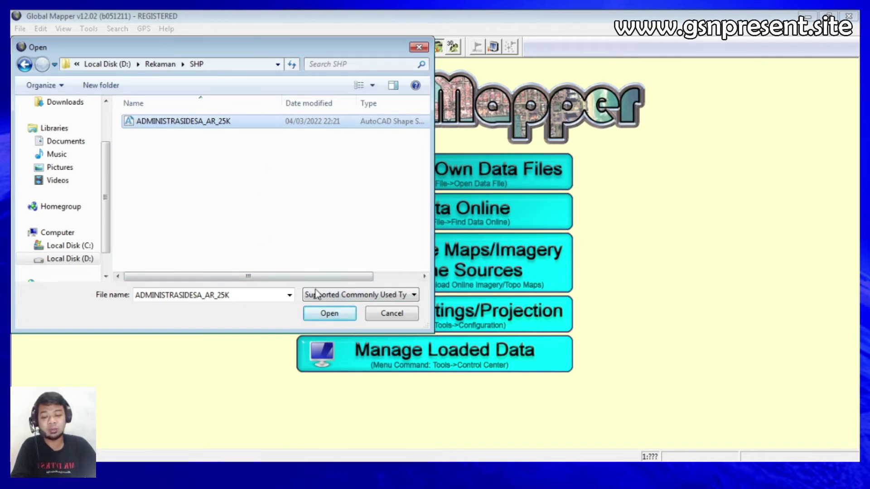
left_click(323, 318)
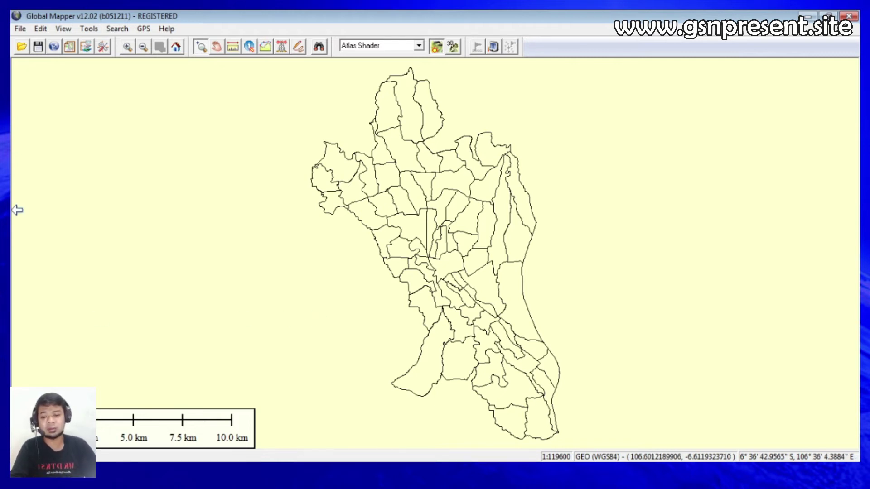
- Load the srtm_58_14 archive from the Rekaman\Raster folder as an additional data layer
left_click(21, 29)
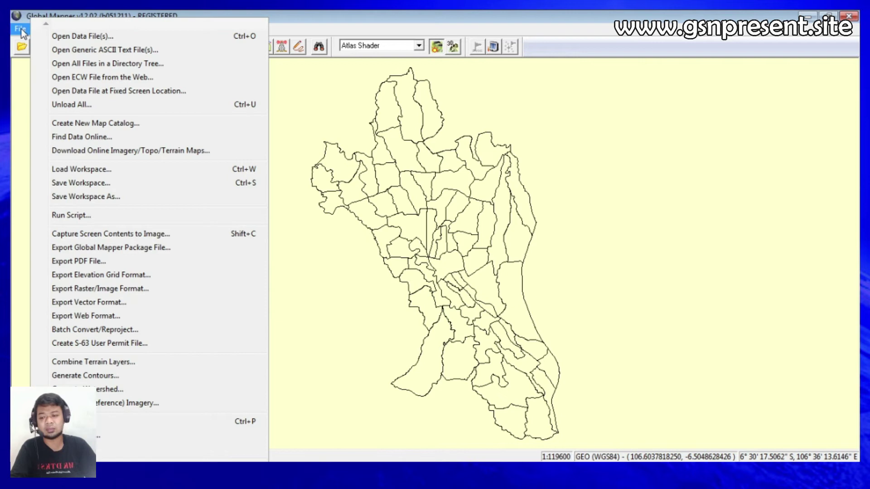
left_click(71, 38)
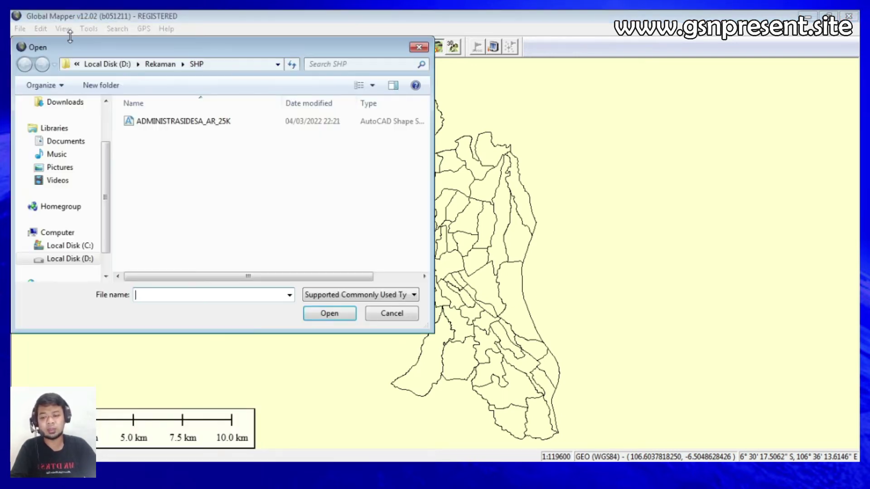
left_click(160, 63)
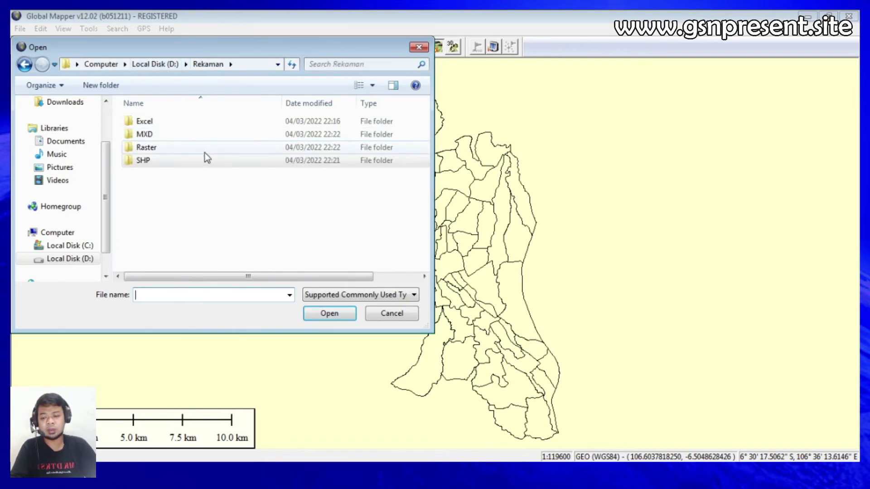
double_click(194, 144)
left_click(159, 129)
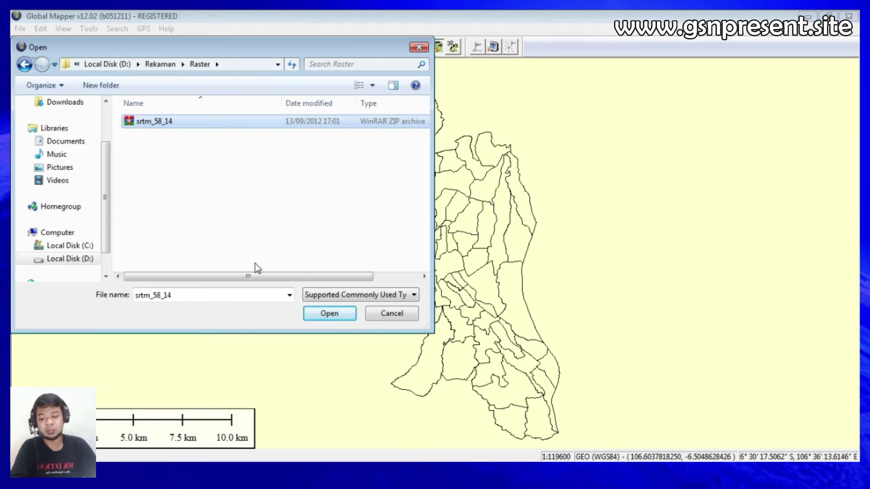
left_click(331, 318)
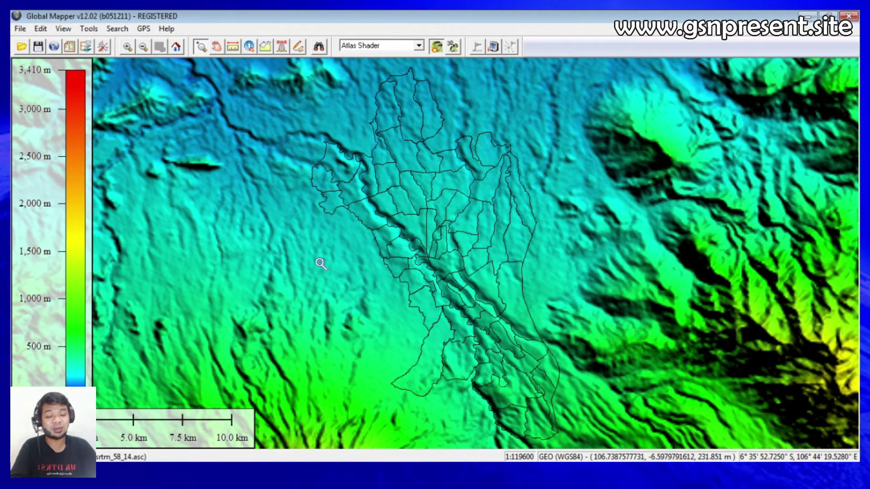
right_click(305, 209)
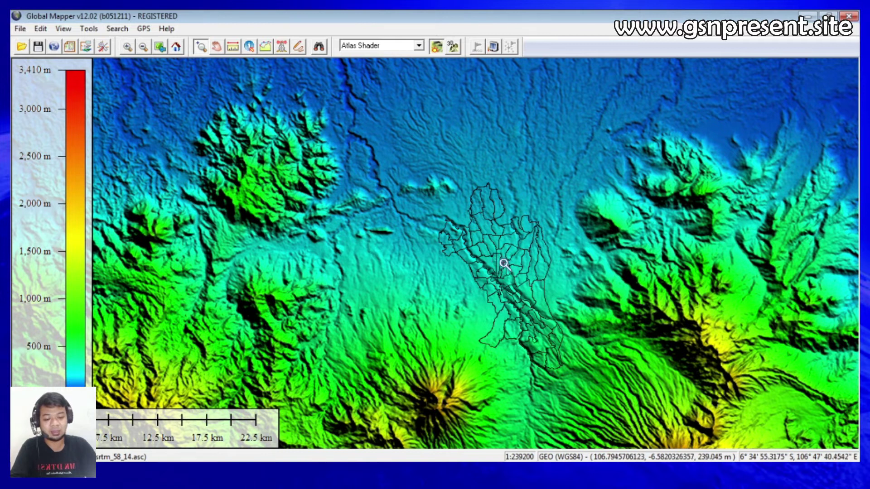
left_click(504, 264)
right_click(504, 264)
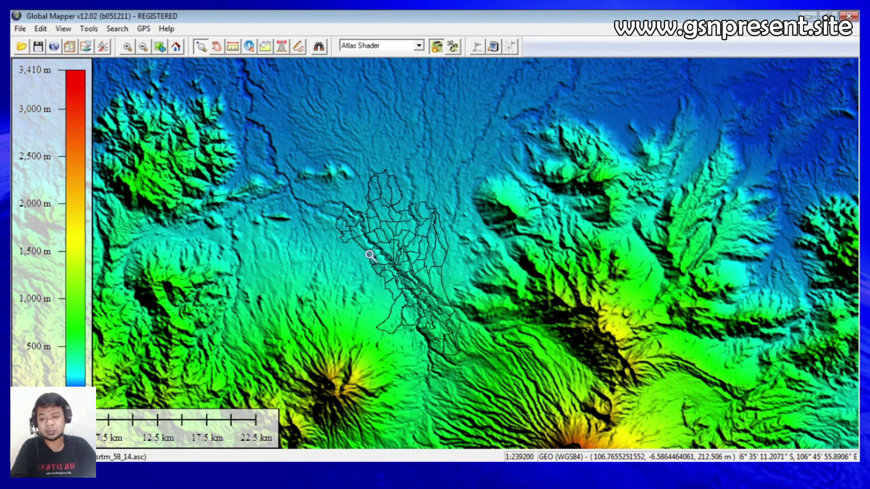
- Start generating contours and limit their bounds to a drawn box enclosing all the village boundaries
left_click_drag(350, 158, 493, 358)
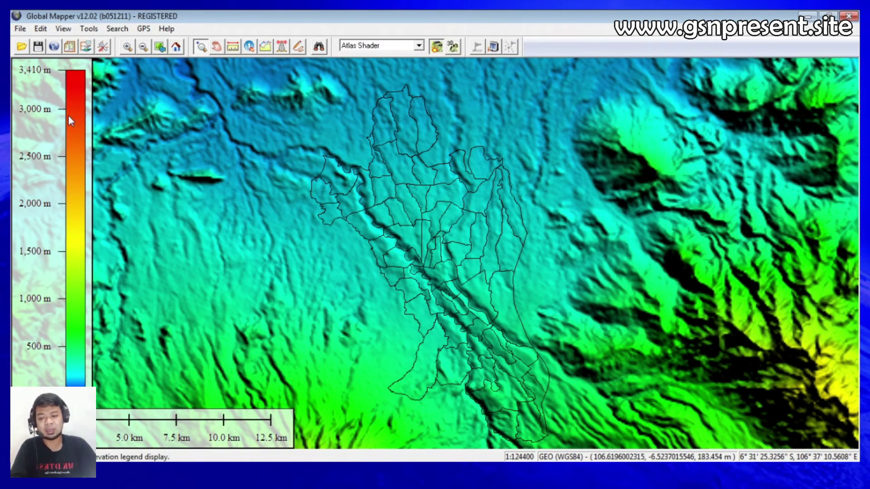
left_click(21, 29)
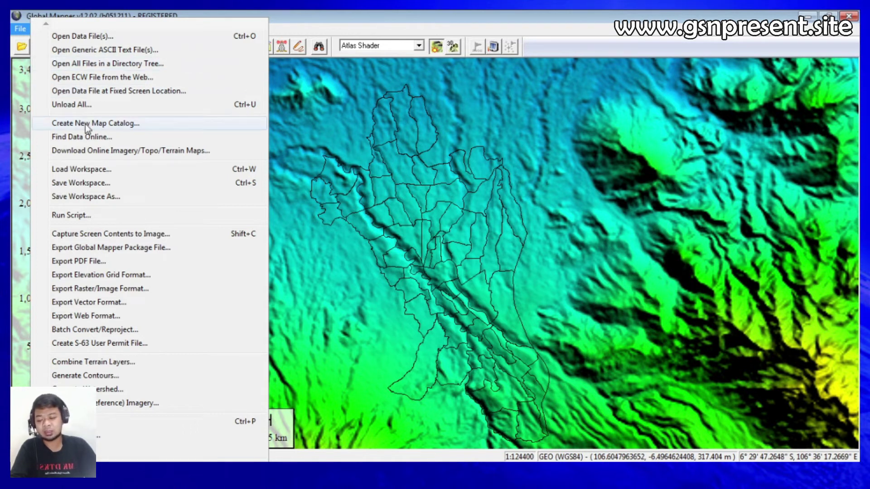
left_click(111, 378)
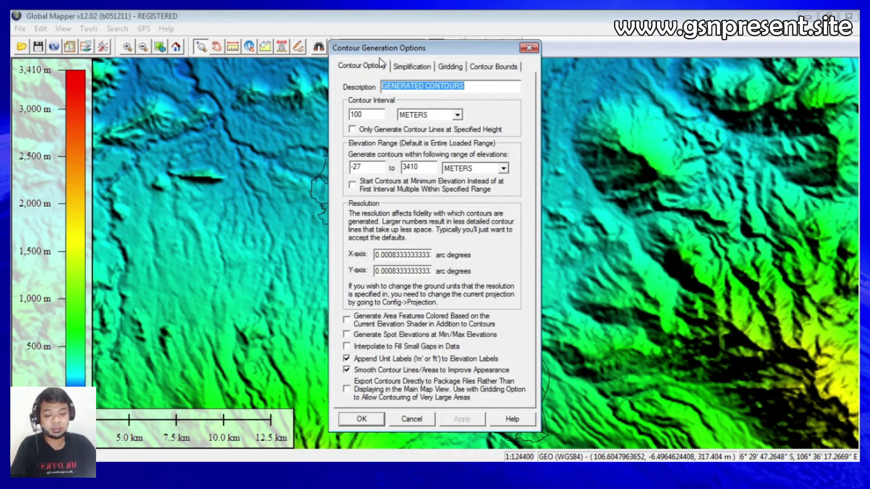
left_click(482, 71)
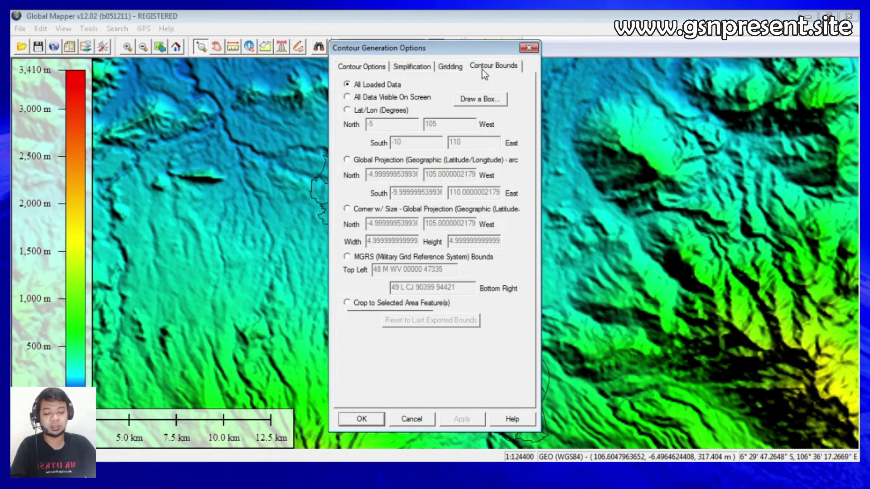
left_click(464, 102)
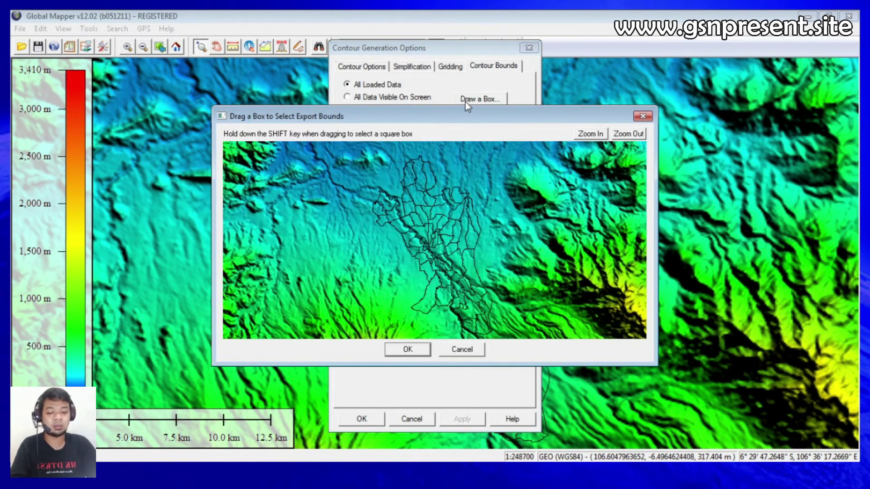
left_click(628, 134)
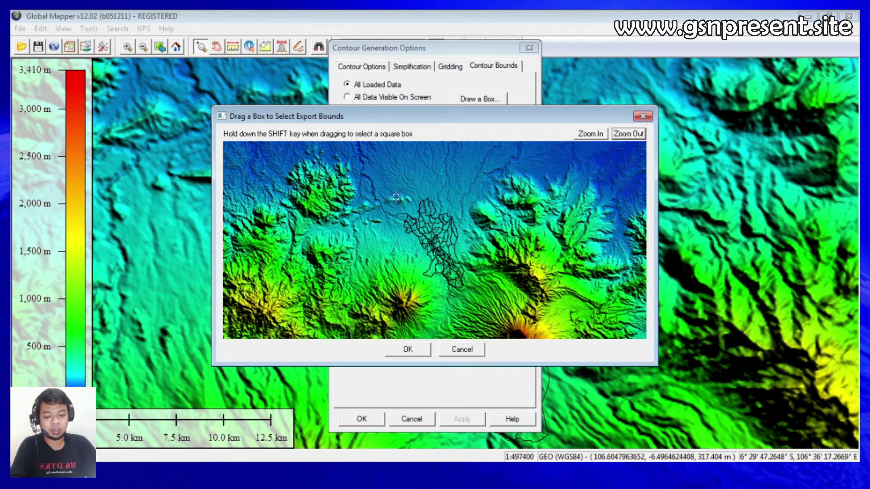
left_click_drag(393, 194, 472, 295)
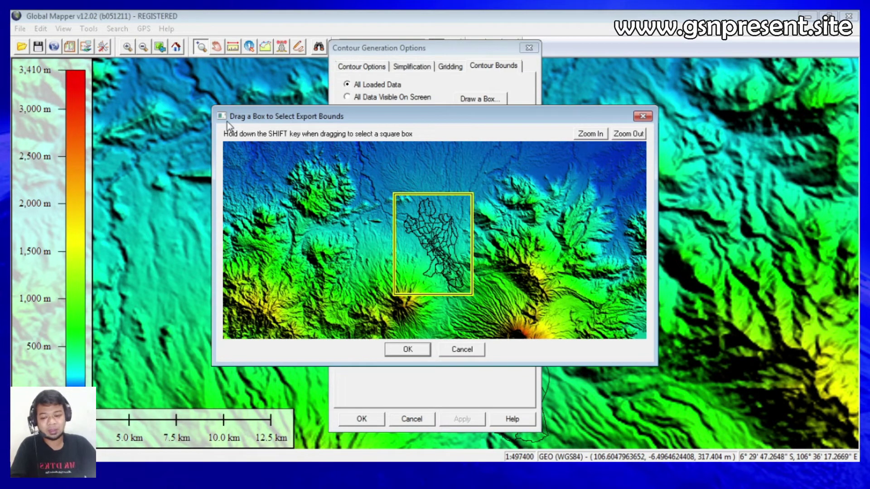
left_click(407, 350)
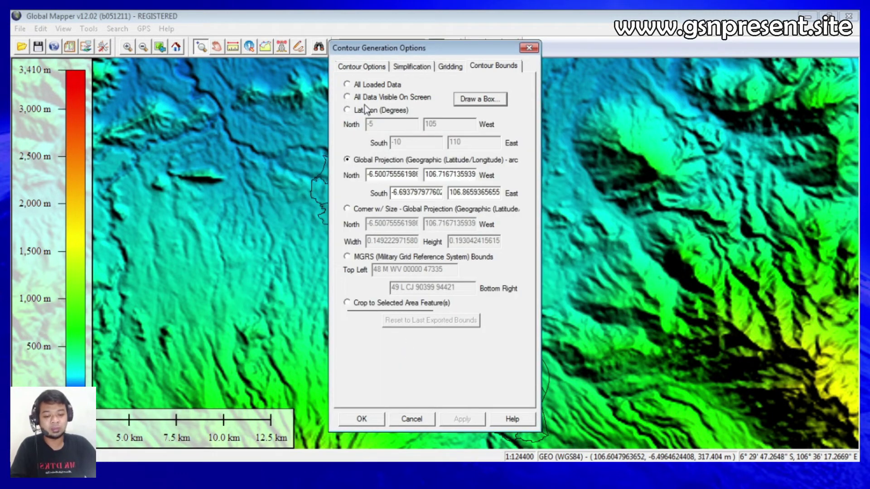
- Set the contour interval to 50 meters and generate the contours
left_click(371, 72)
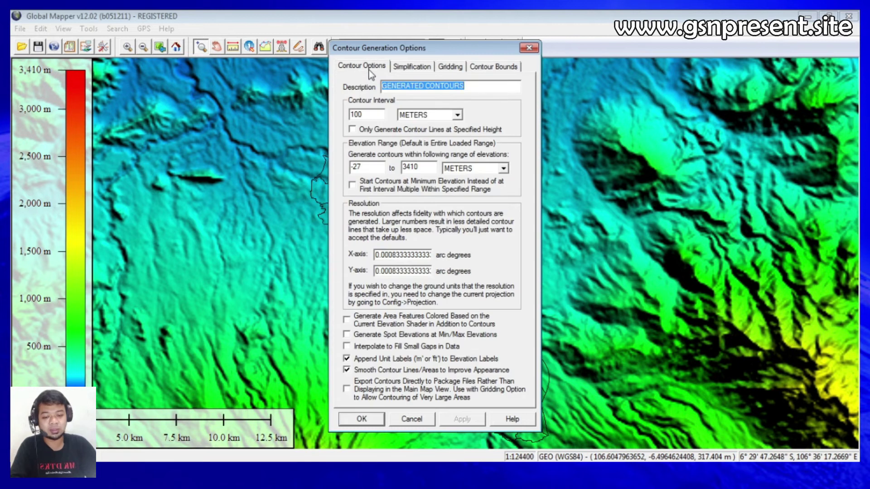
left_click_drag(374, 115, 349, 115)
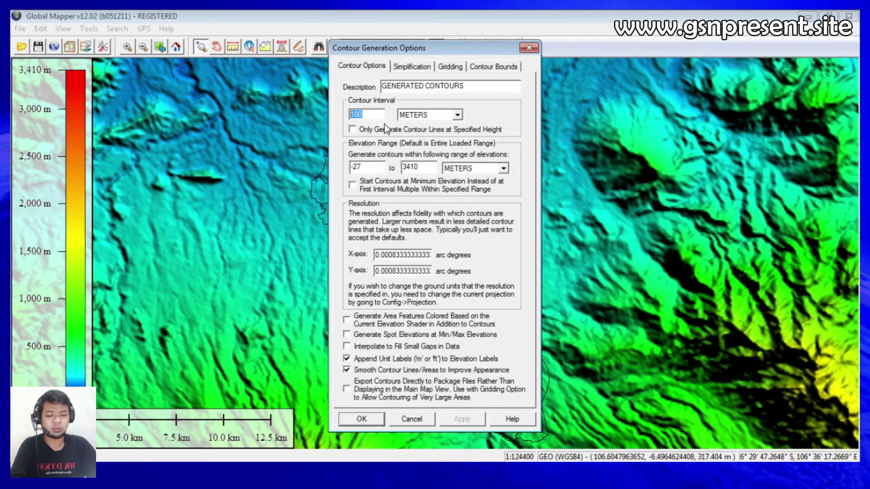
type("50")
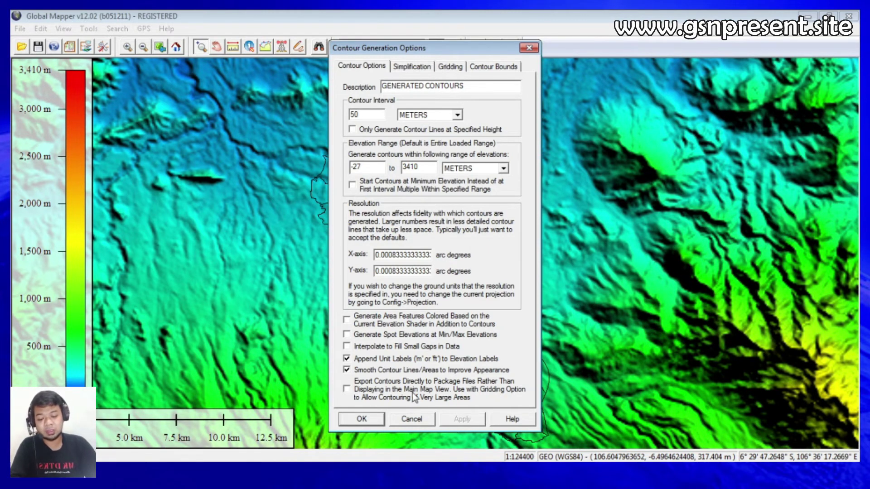
left_click(369, 423)
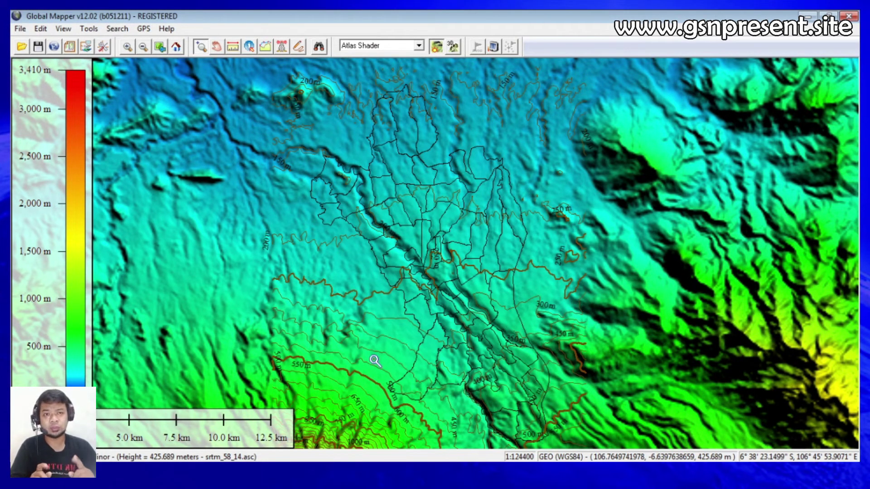
- Start a vector export of the loaded data in Shapefile format
left_click(20, 30)
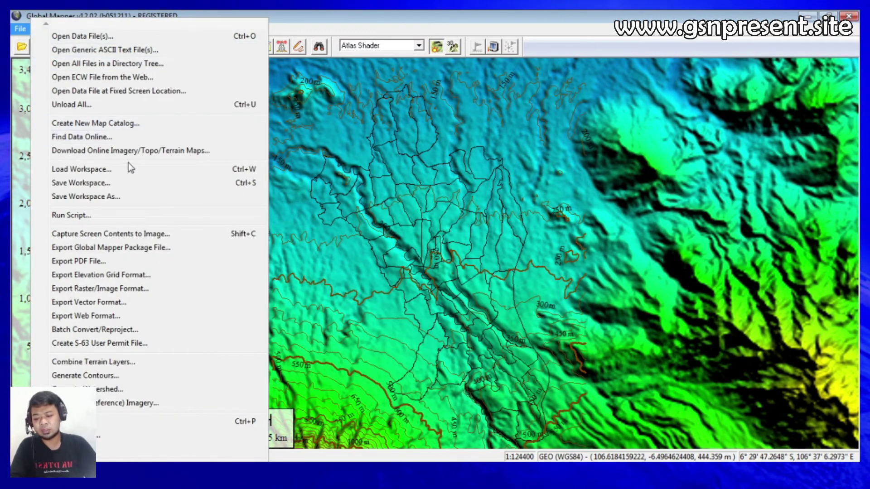
left_click(130, 303)
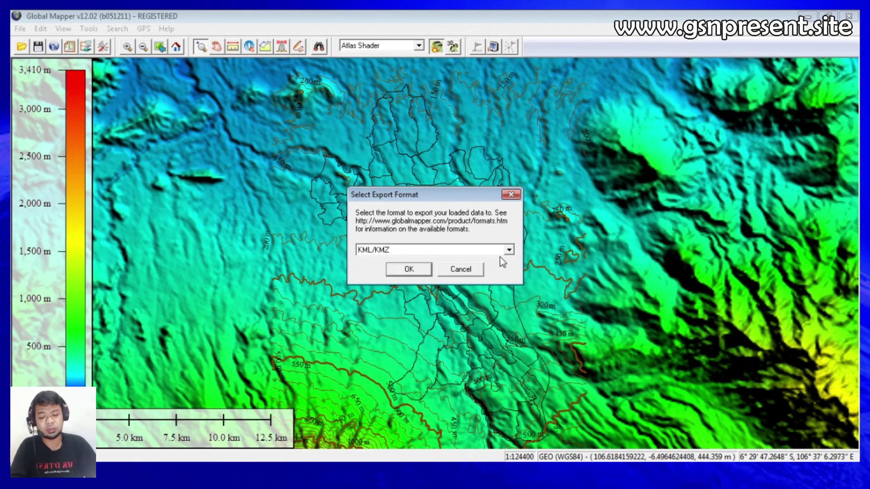
left_click(509, 250)
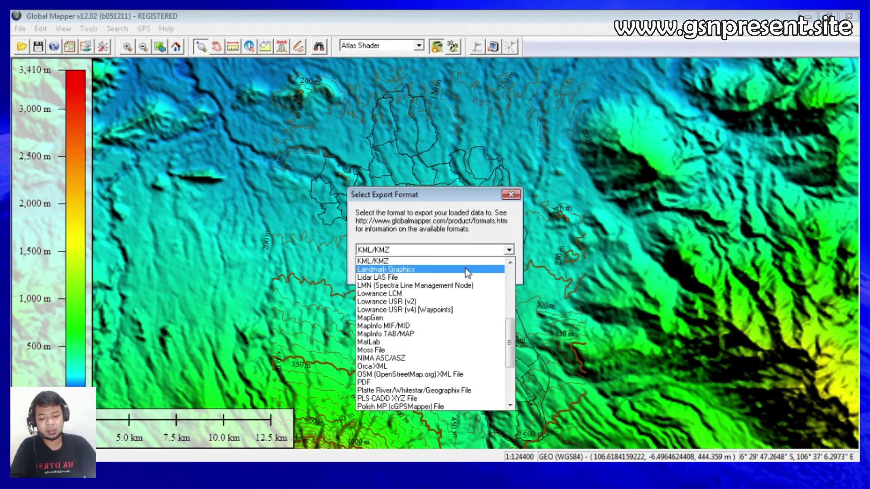
scroll(457, 289, "down", 1)
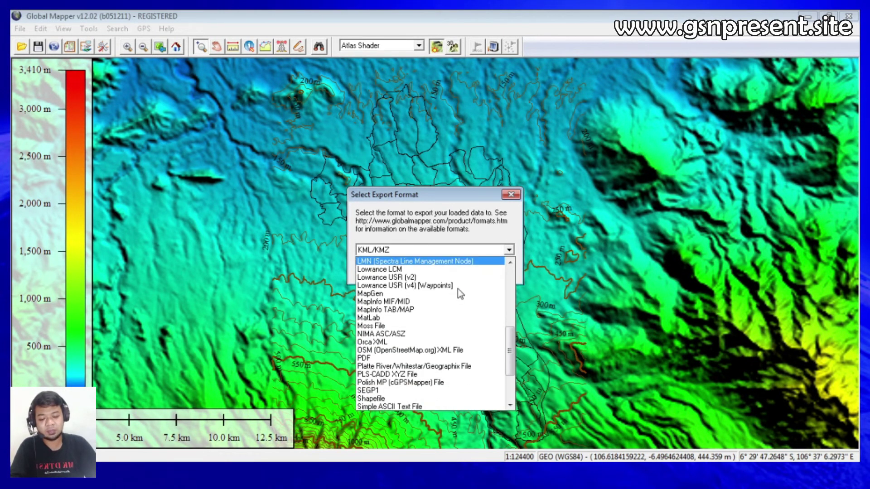
left_click(429, 400)
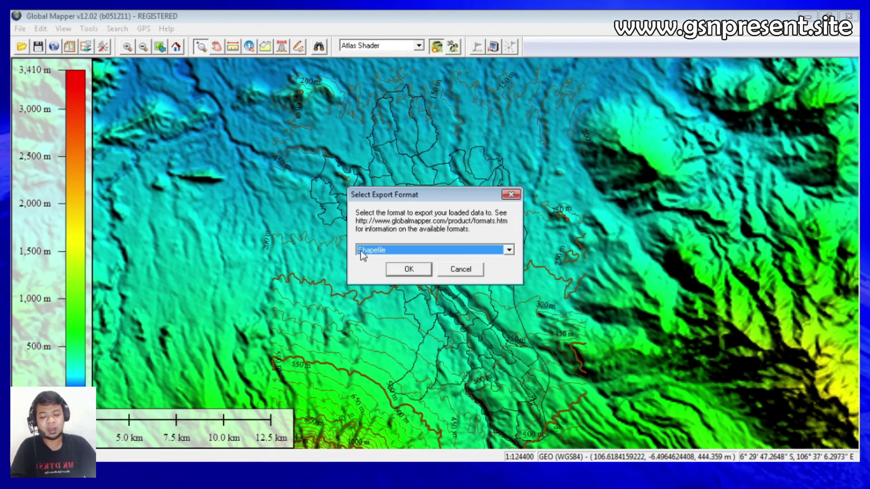
left_click(409, 270)
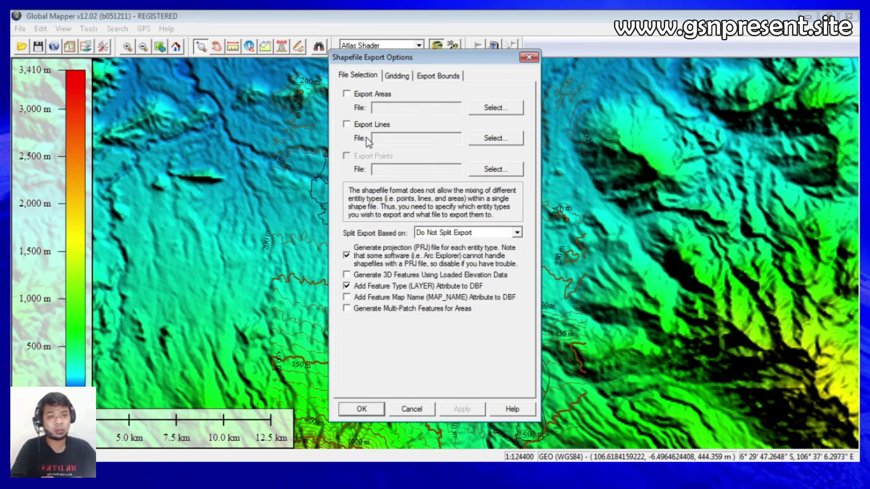
- Enable the export of lines and choose the Rekaman\SHP folder on Local Disk (D:) as its destination
left_click(347, 124)
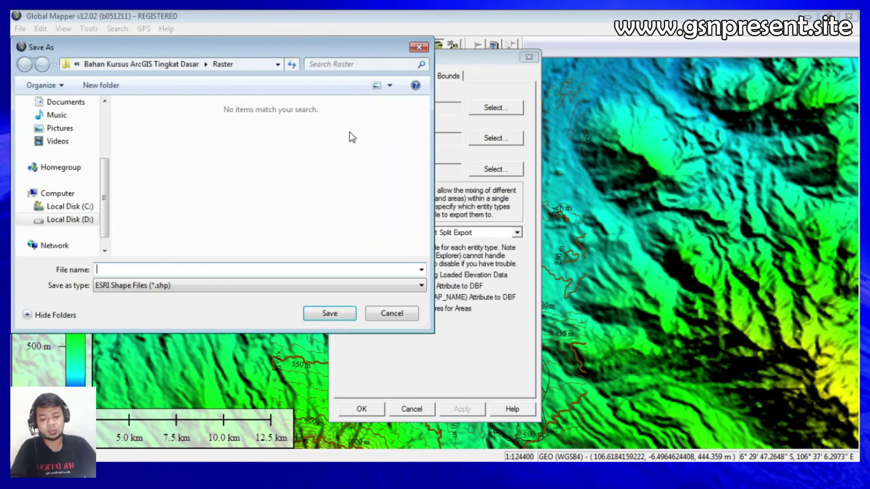
left_click_drag(261, 47, 437, 50)
left_click(265, 224)
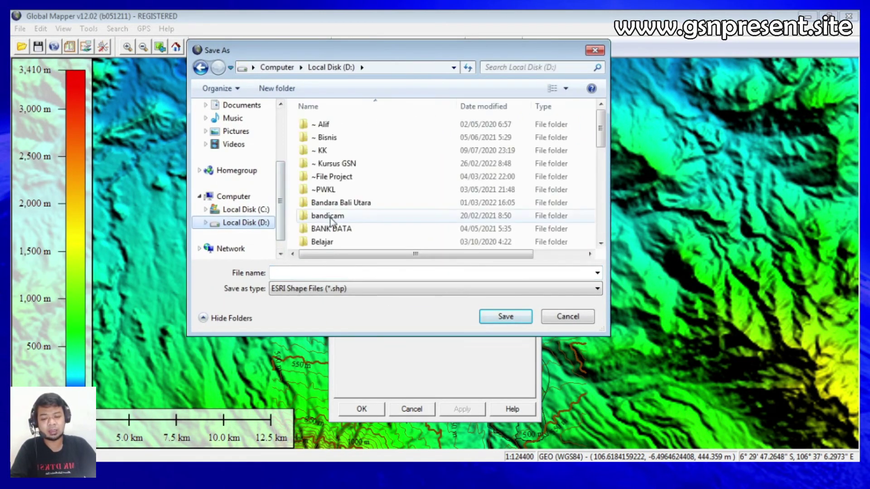
left_click(370, 204)
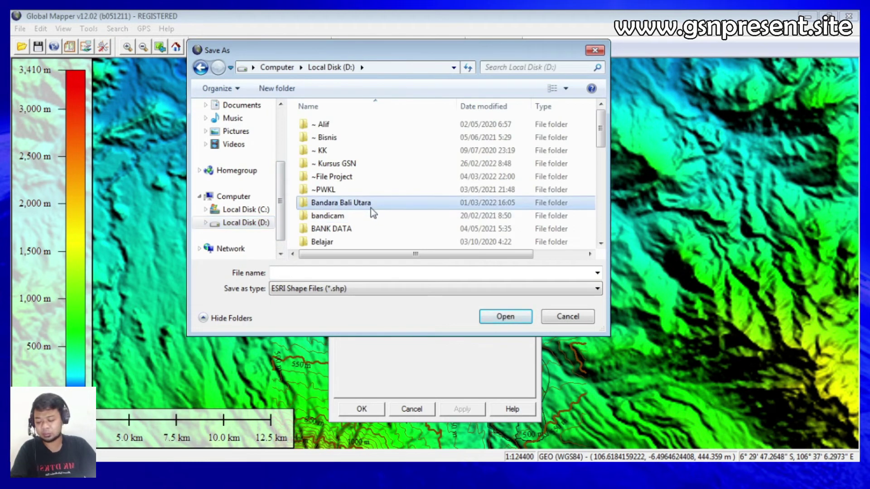
key("r")
double_click(340, 140)
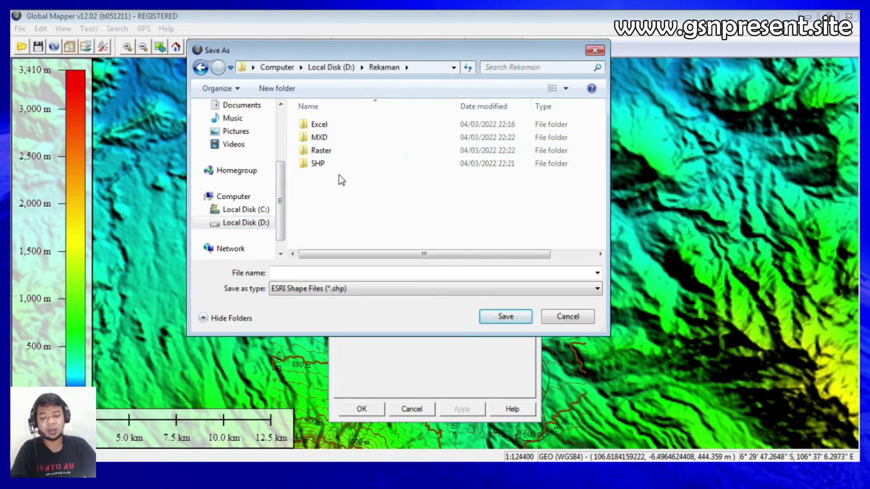
double_click(317, 164)
- Name the line shapefile Kontur_IC50m, save the file selection and run the export
left_click(343, 275)
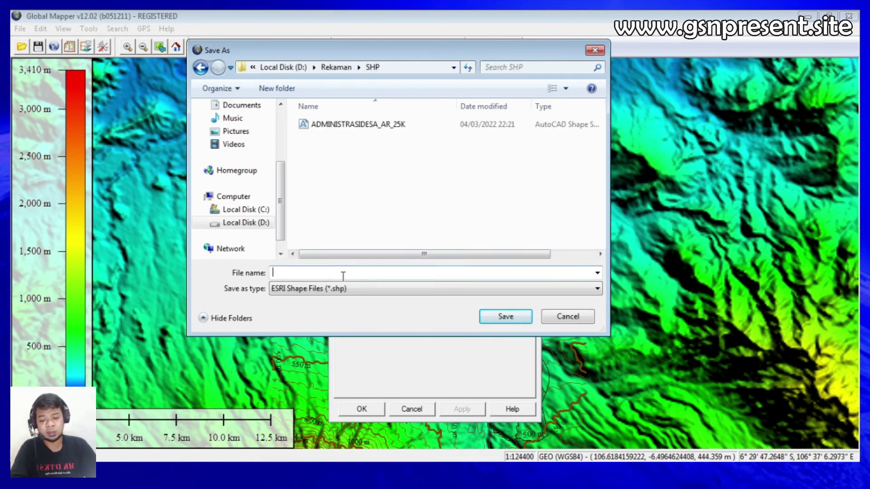
type("KONTUR")
key("BackSpace")
key("BackSpace")
key("BackSpace")
key("BackSpace")
key("BackSpace")
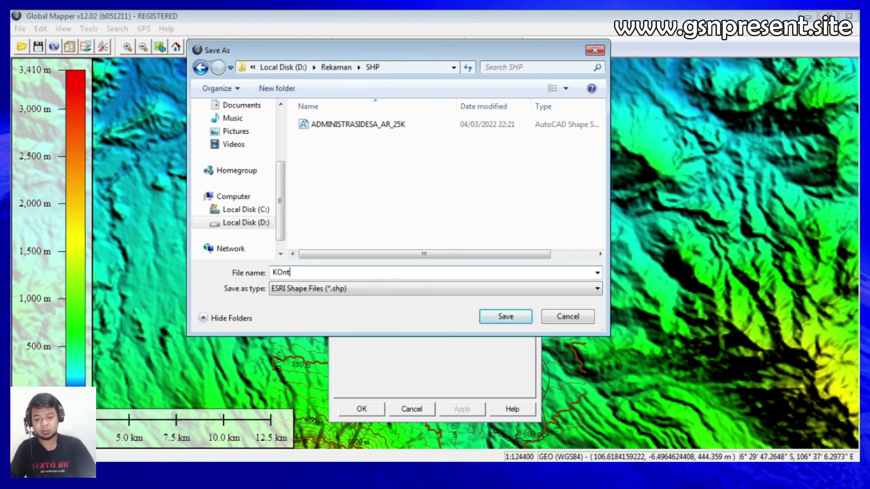
type("ontur_")
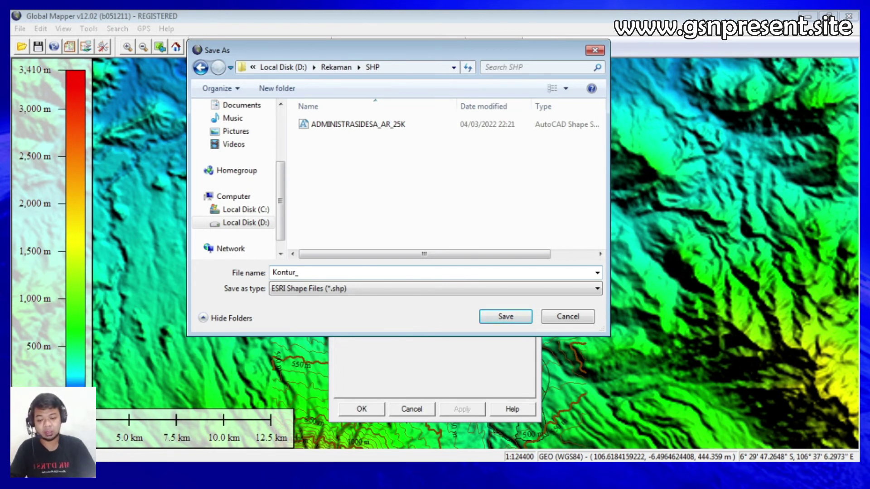
type("IC50m")
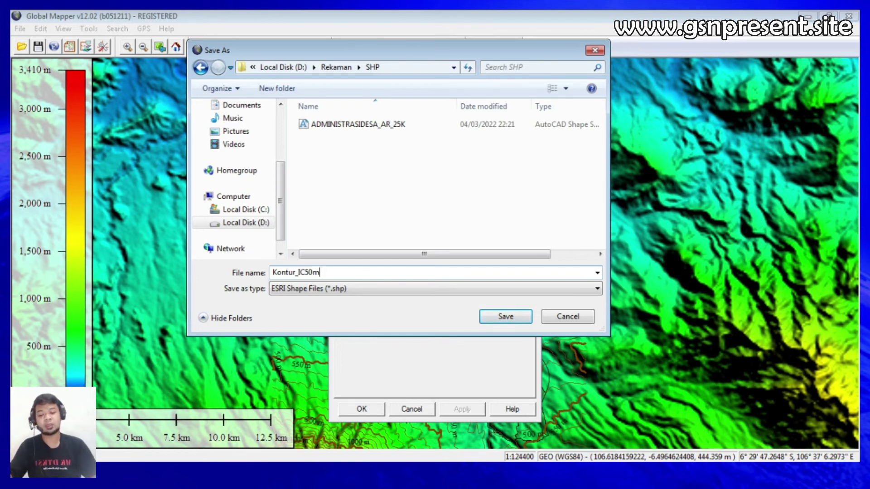
left_click(509, 319)
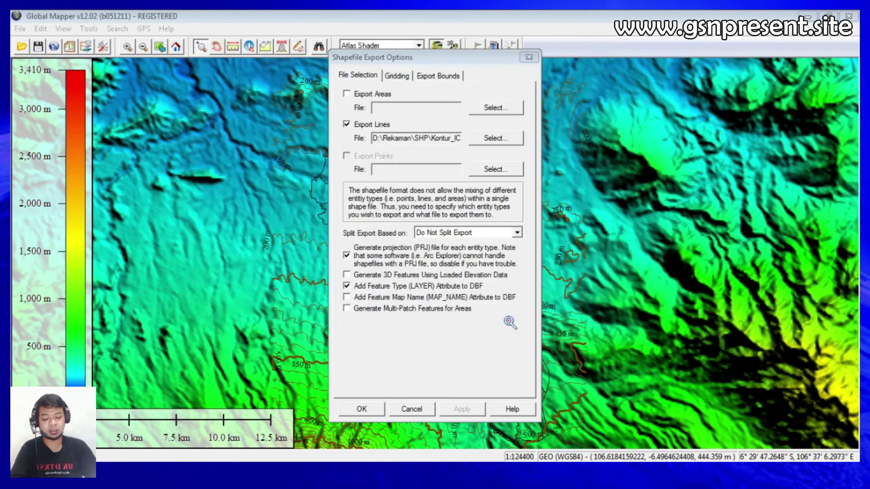
left_click(363, 409)
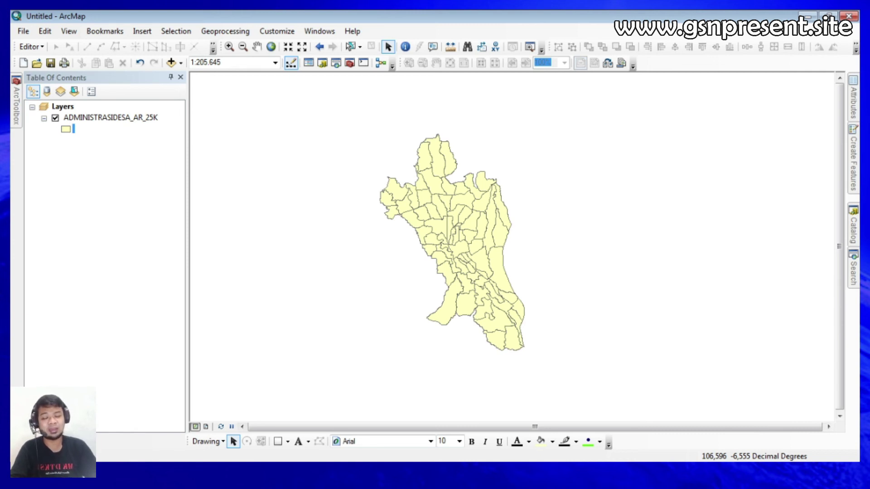
- In ArcMap, dock the Catalog, collapse the BANK DATA folder and refresh the Rekaman\SHP folder
left_click(853, 224)
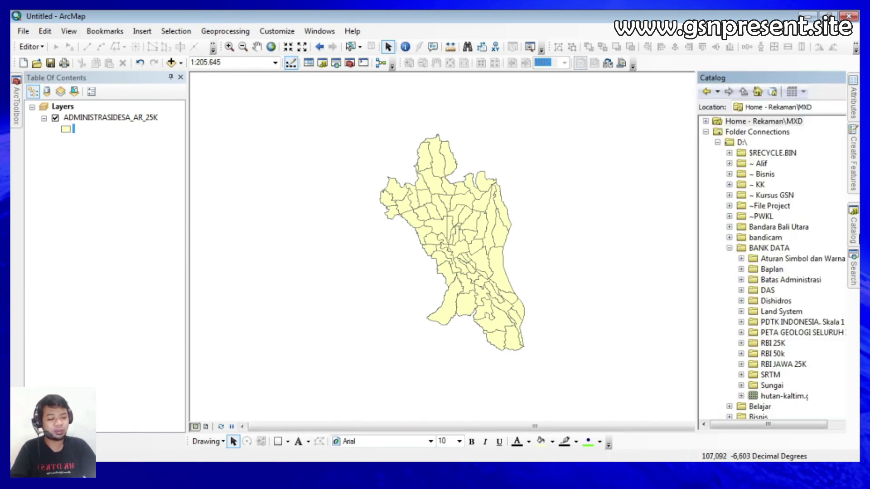
double_click(754, 79)
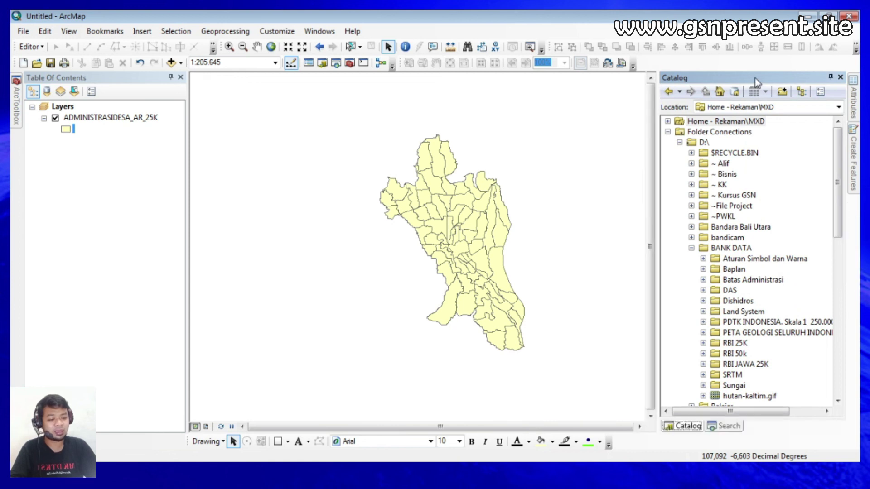
left_click(691, 247)
scroll(707, 290, "down", 5)
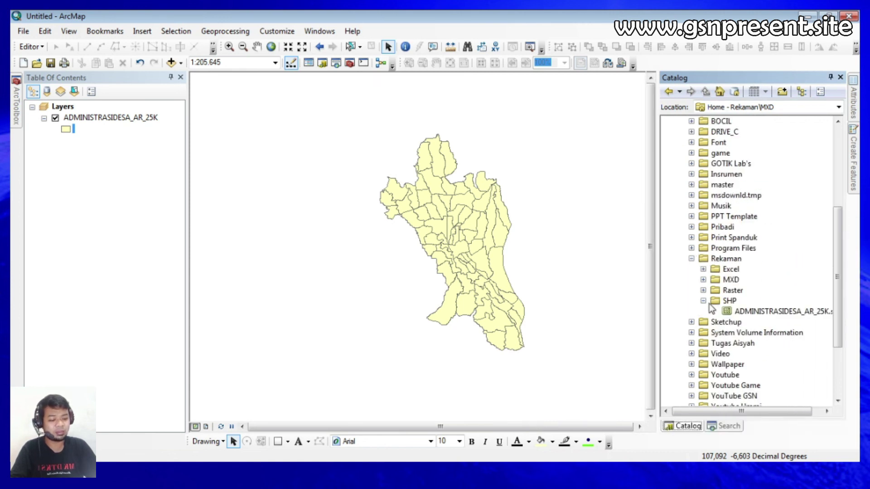
left_click(727, 301)
right_click(727, 301)
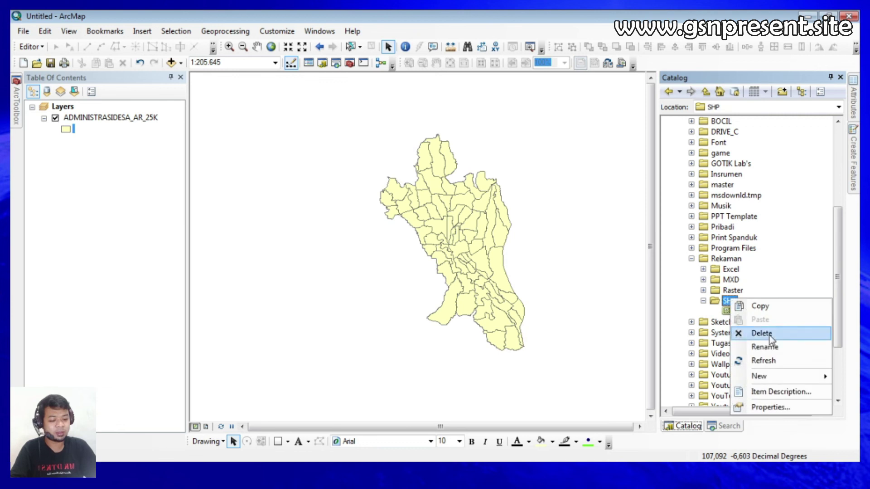
left_click(766, 361)
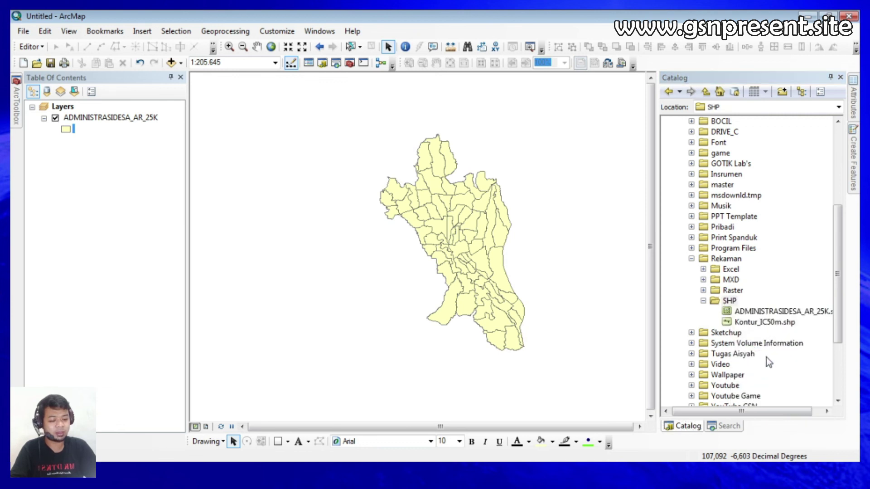
- Add Kontur_IC50m.shp to the map above the ADMINISTRASIDESA_AR_25K layer, dismiss the coordinate system warning and inspect the contours
left_click(754, 322)
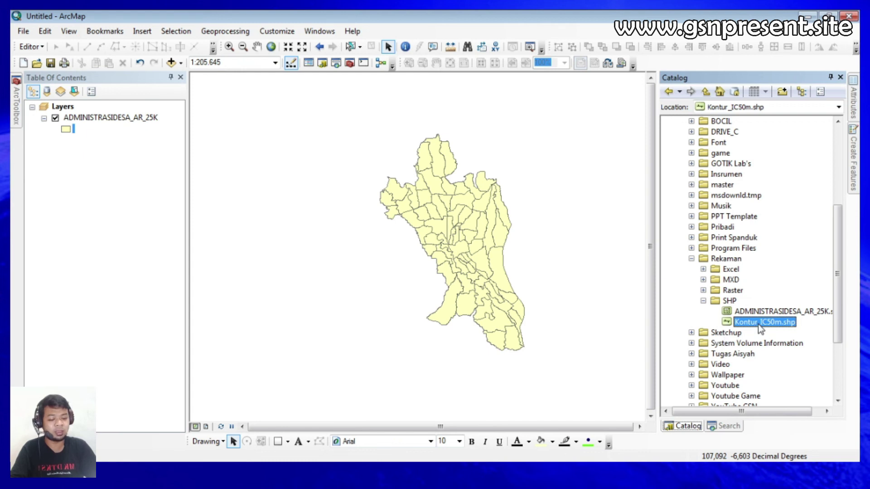
left_click_drag(768, 324, 140, 109)
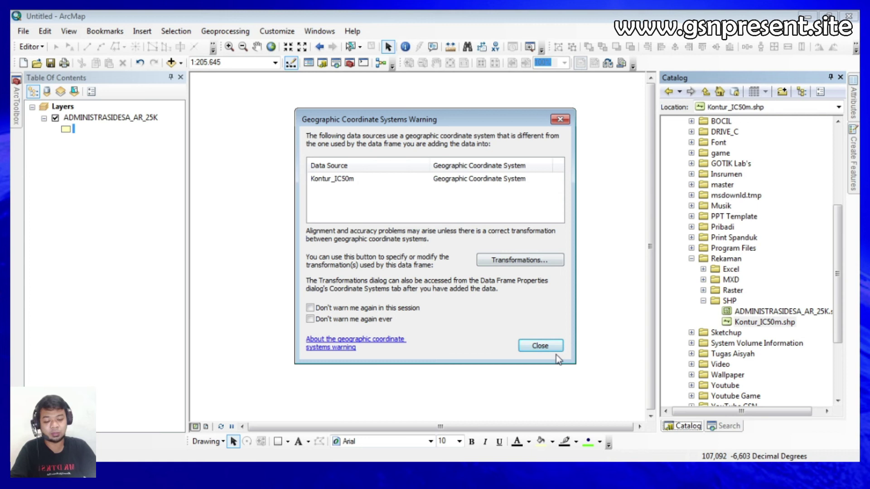
left_click(541, 346)
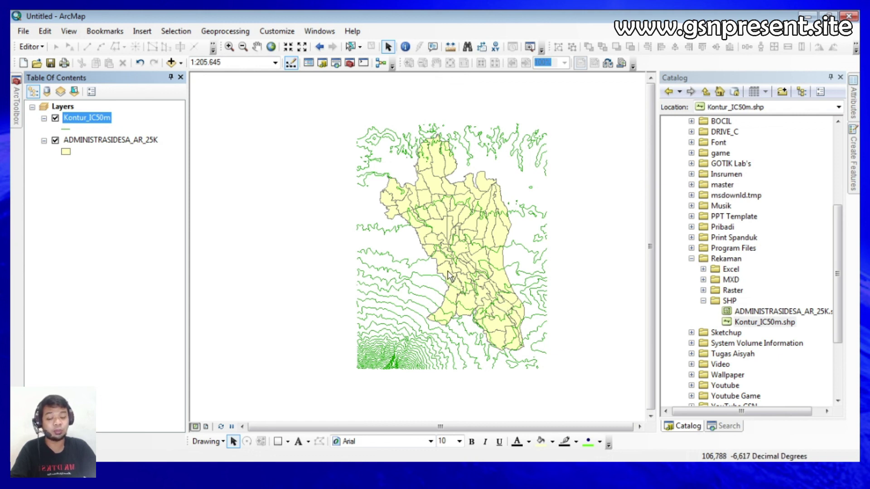
scroll(455, 145, "up", 3)
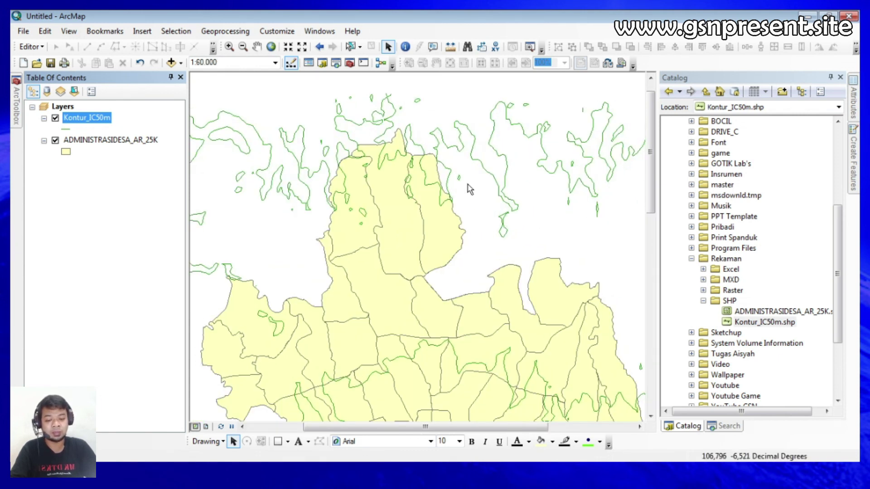
scroll(466, 189, "down", 1)
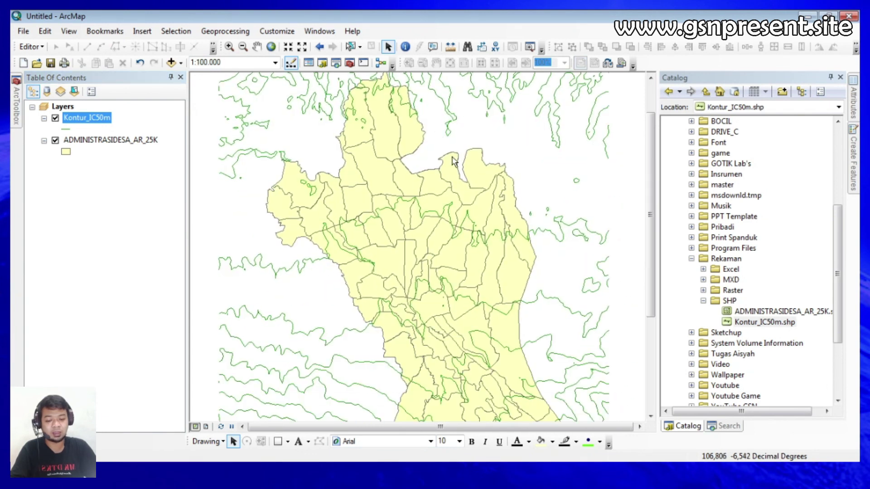
scroll(513, 235, "up", 3)
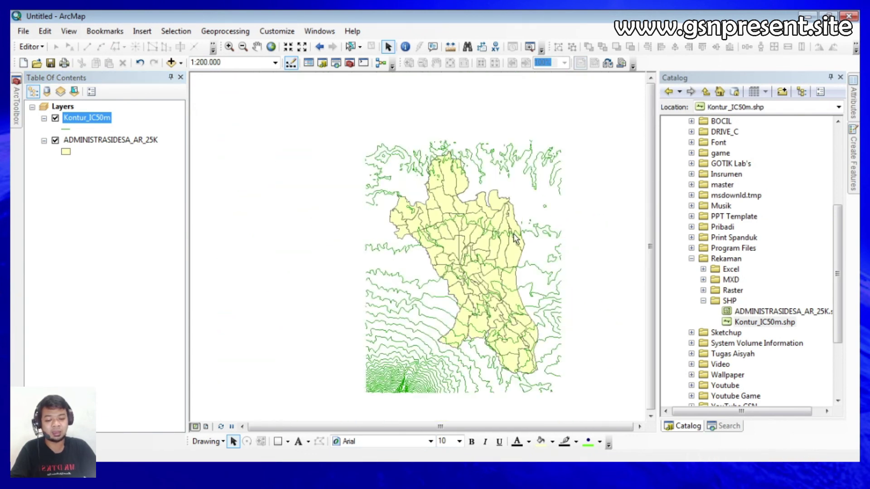